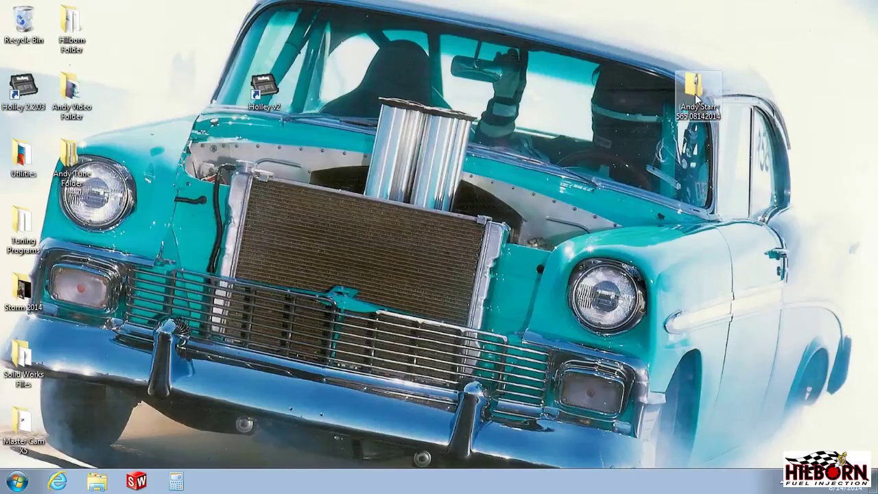
# - Create a new desktop folder named with the user's first name followed by 'Holley Folder'
pyautogui.rightClick(521, 104)
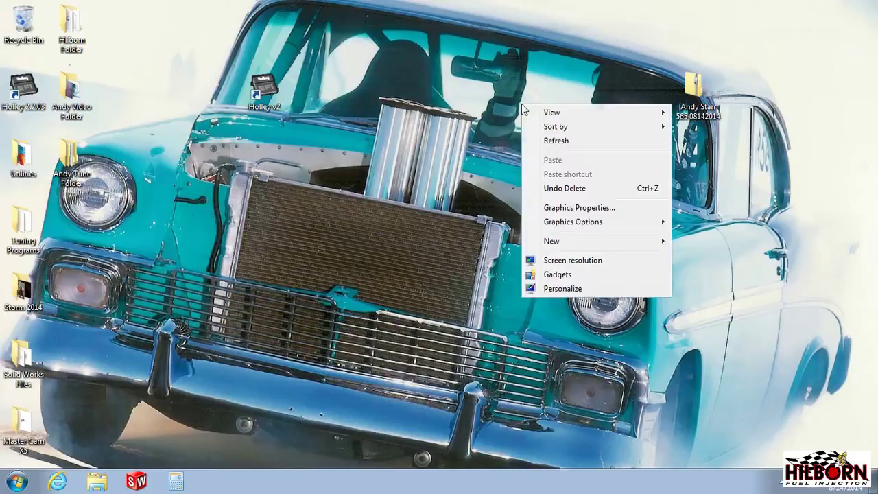
pyautogui.moveTo(595, 241)
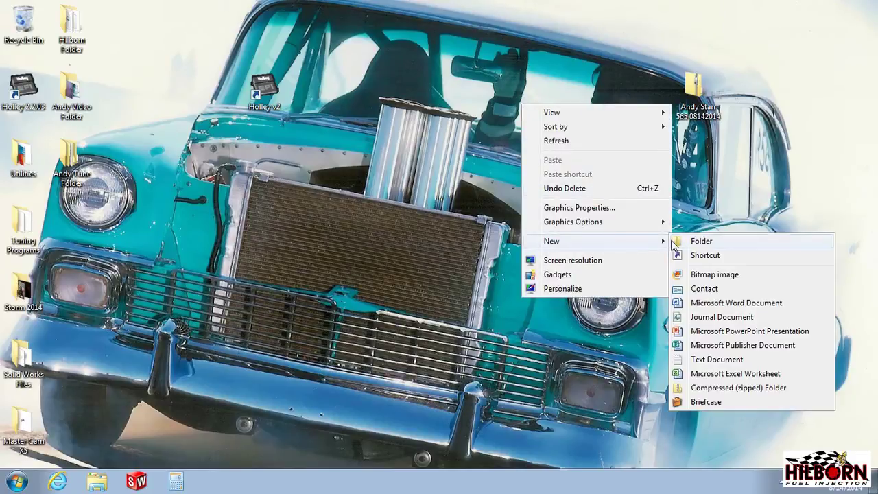
pyautogui.click(696, 240)
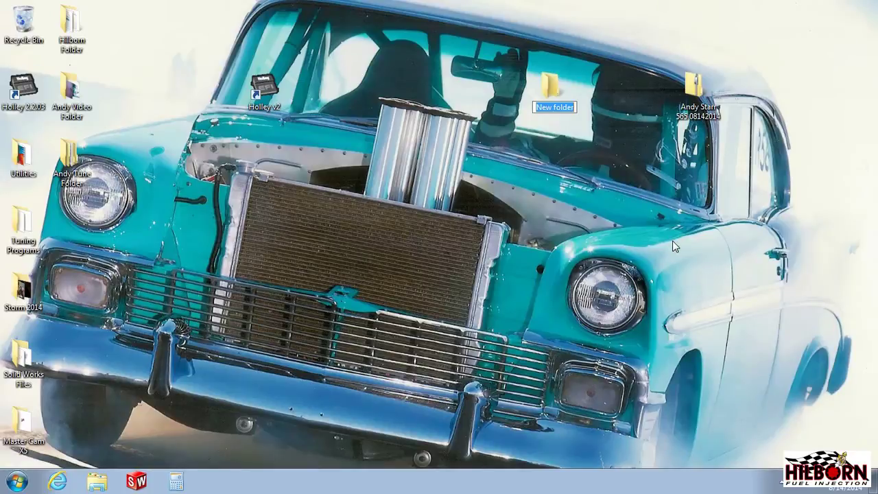
pyautogui.write('An')
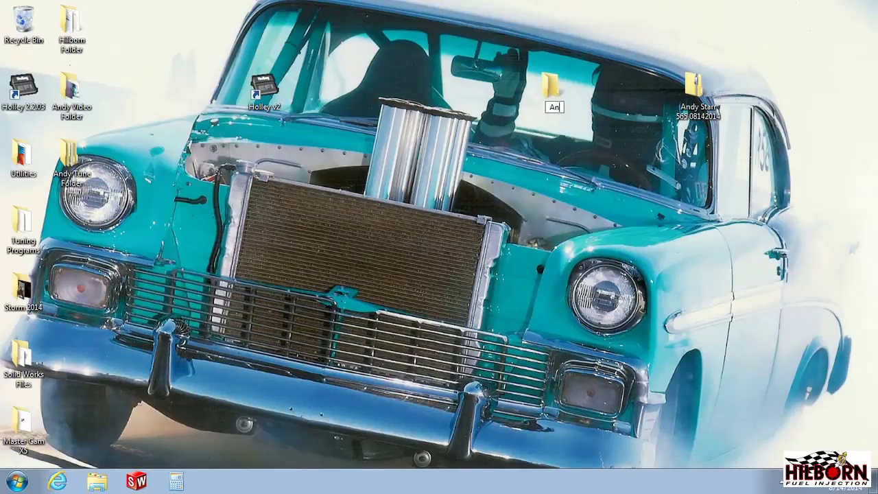
pyautogui.write('dy Holl')
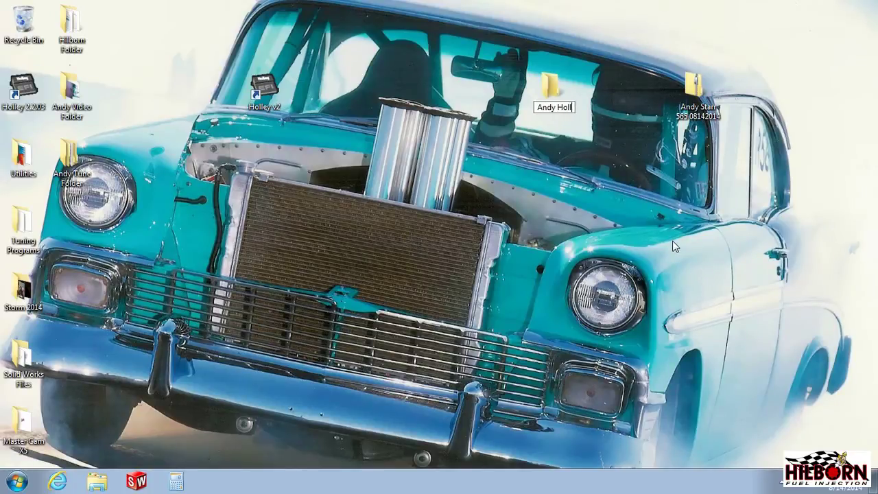
pyautogui.write('ey Folder')
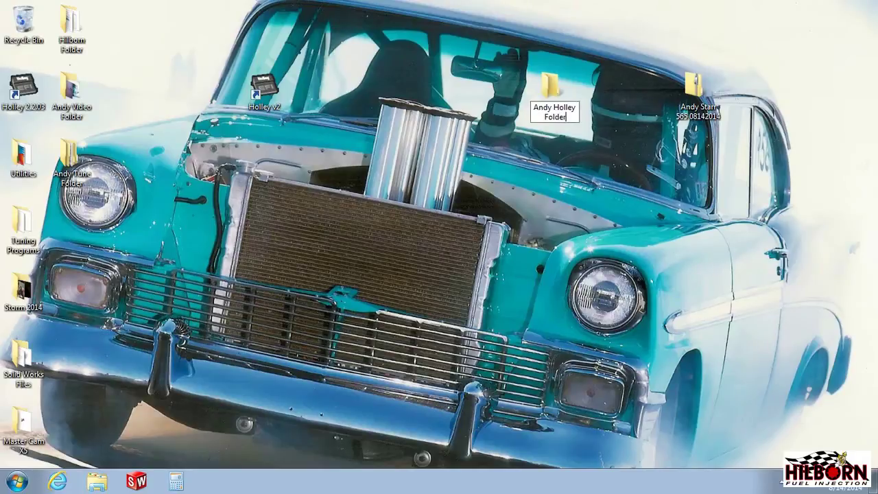
pyautogui.press('Return')
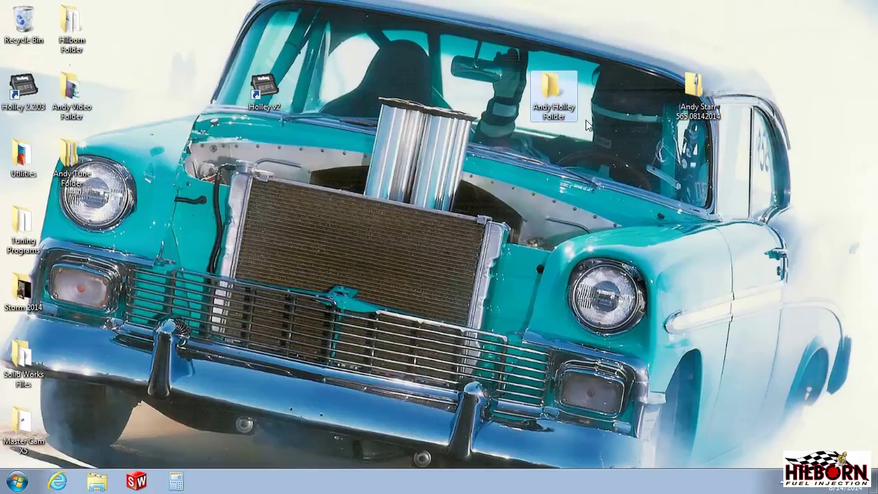
pyautogui.doubleClick(692, 101)
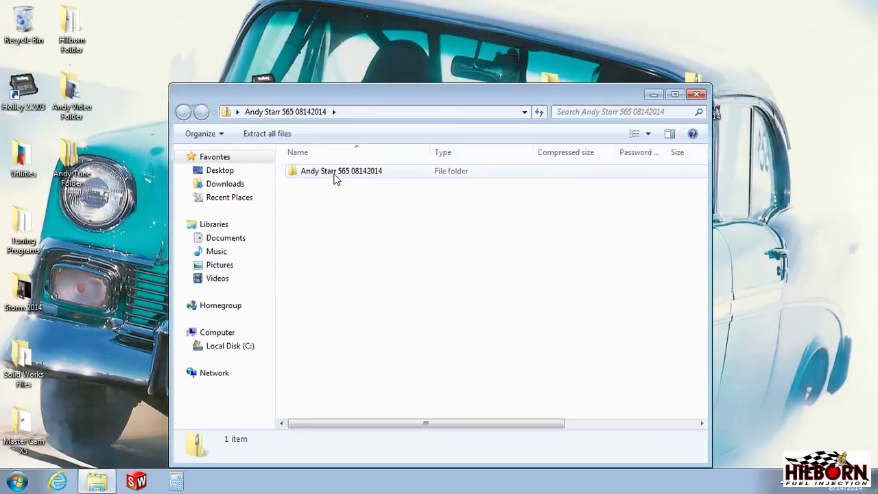
pyautogui.moveTo(466, 88); pyautogui.dragTo(483, 172)
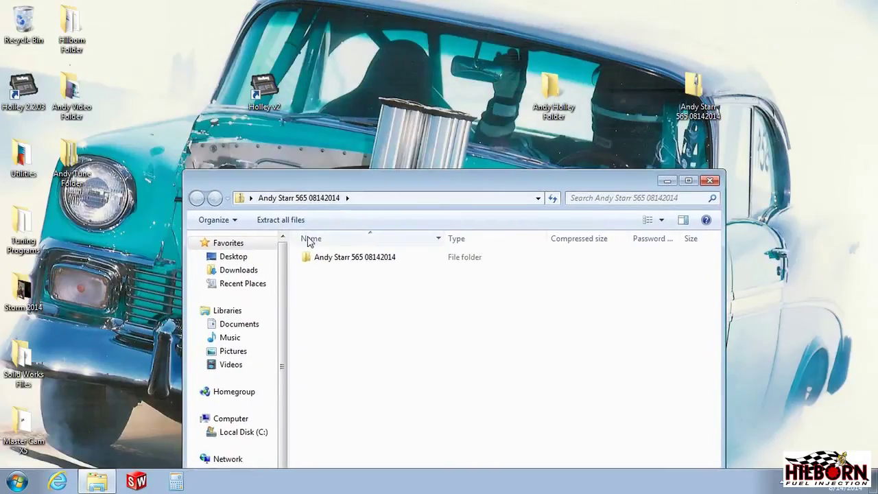
pyautogui.click(317, 258)
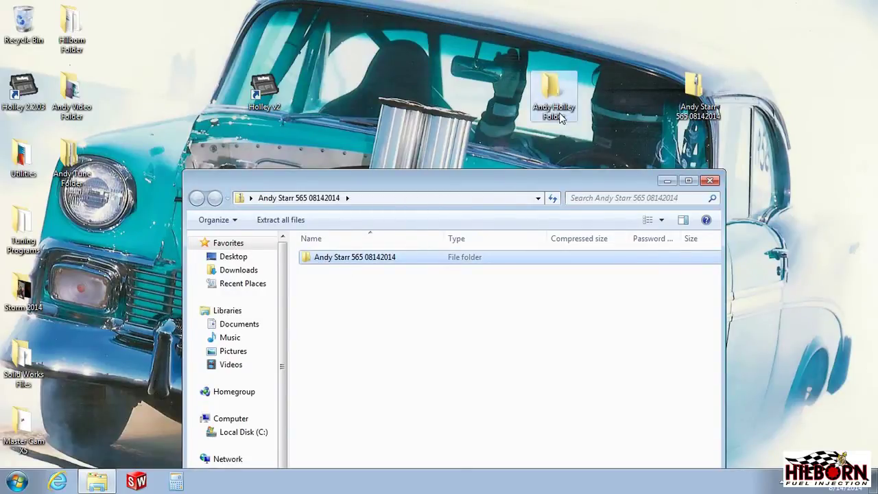
pyautogui.click(696, 93)
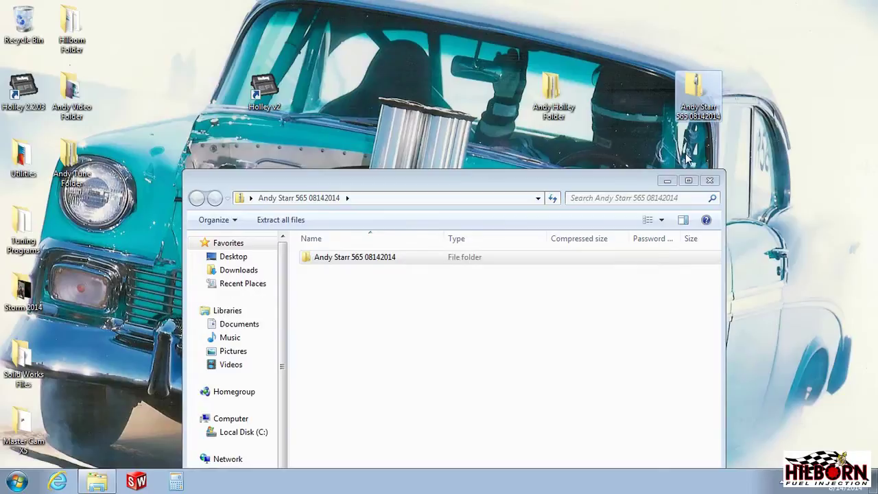
pyautogui.click(710, 180)
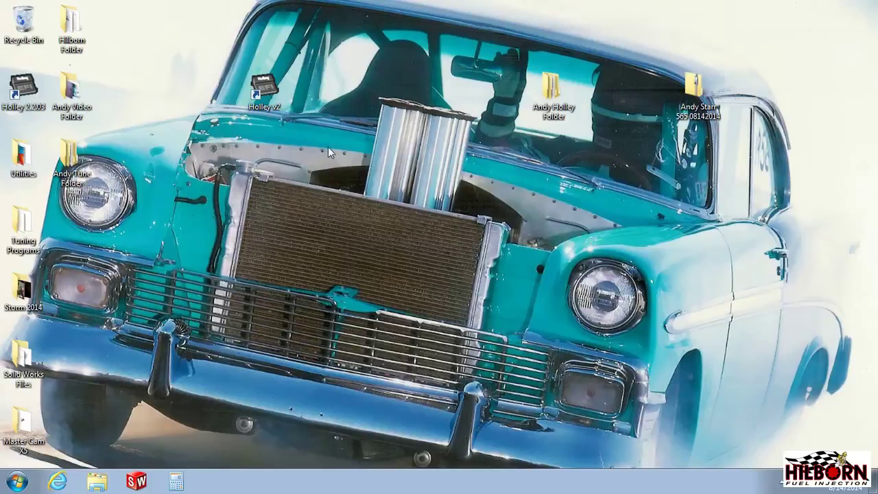
# - Launch Holley EFI and point Open Global Config at the dated subfolder inside the desktop Holley folder
pyautogui.doubleClick(267, 93)
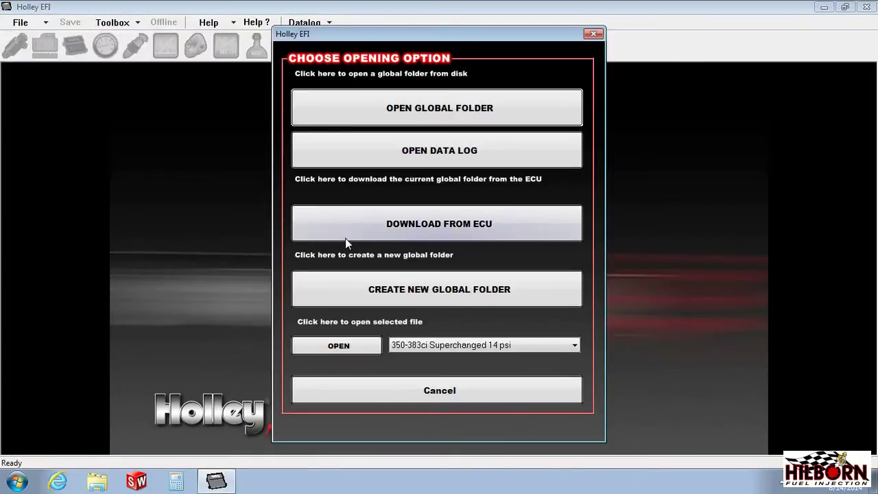
pyautogui.click(471, 109)
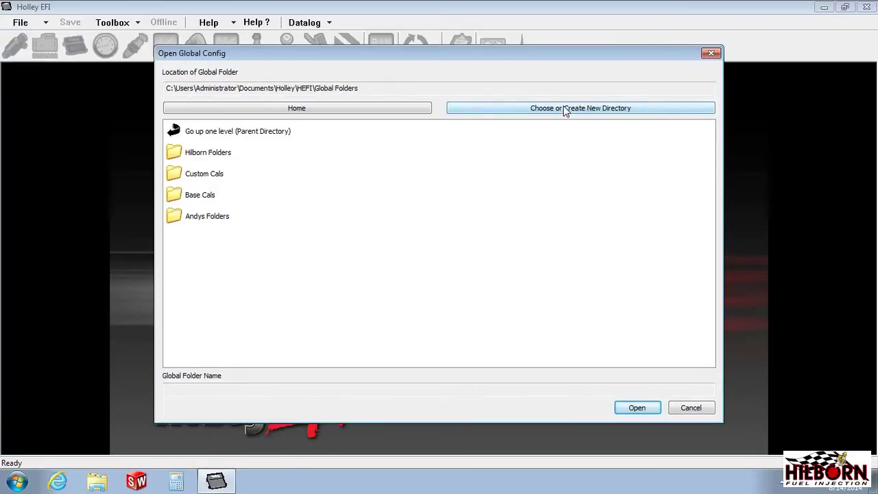
pyautogui.click(564, 109)
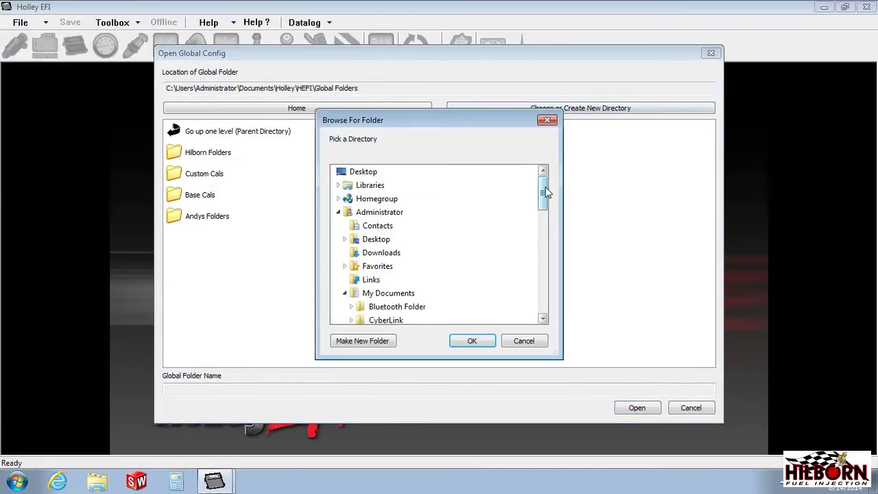
pyautogui.moveTo(543, 190); pyautogui.dragTo(547, 286)
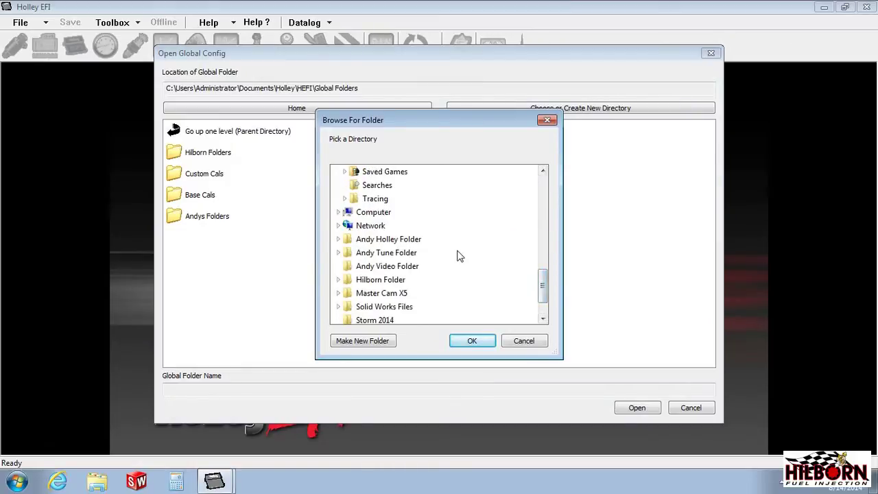
pyautogui.click(409, 239)
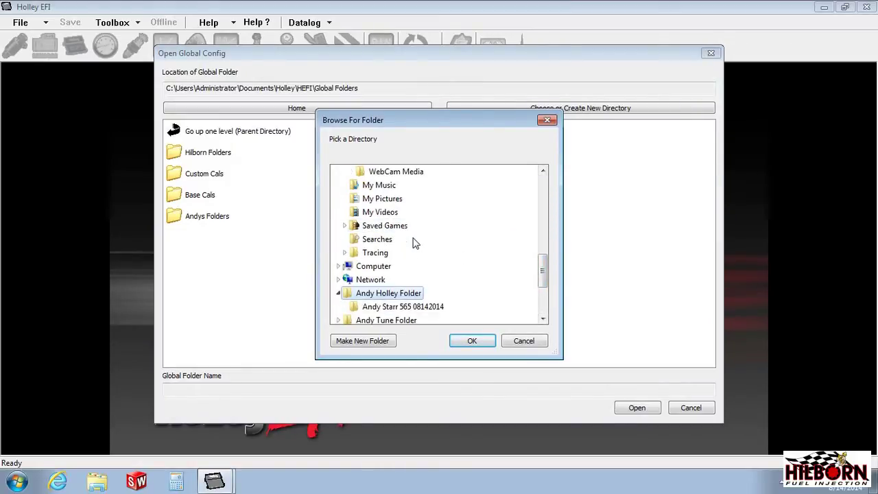
pyautogui.scroll(-1, 412, 237)
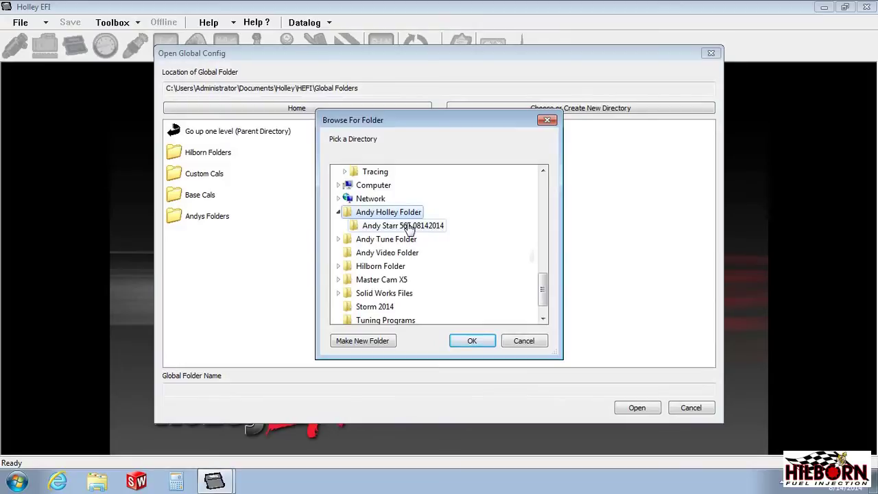
pyautogui.click(407, 227)
pyautogui.click(473, 343)
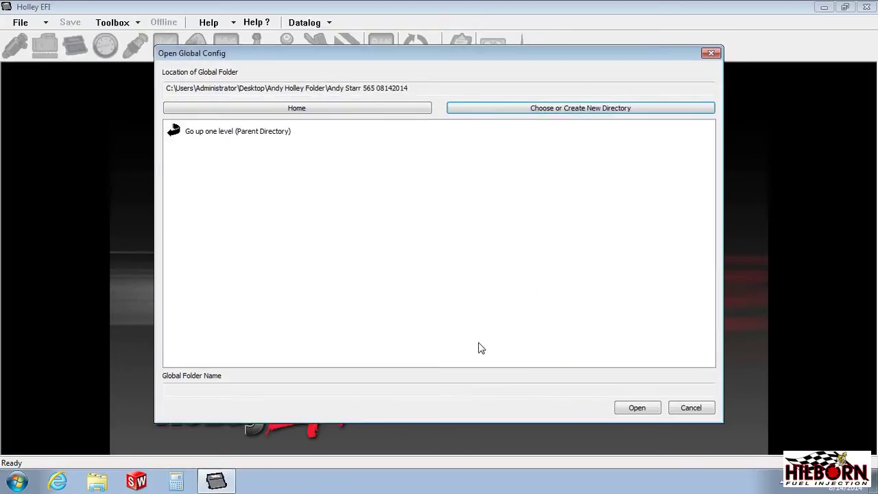
# - Open the selected global folder to load its tune configuration
pyautogui.click(634, 407)
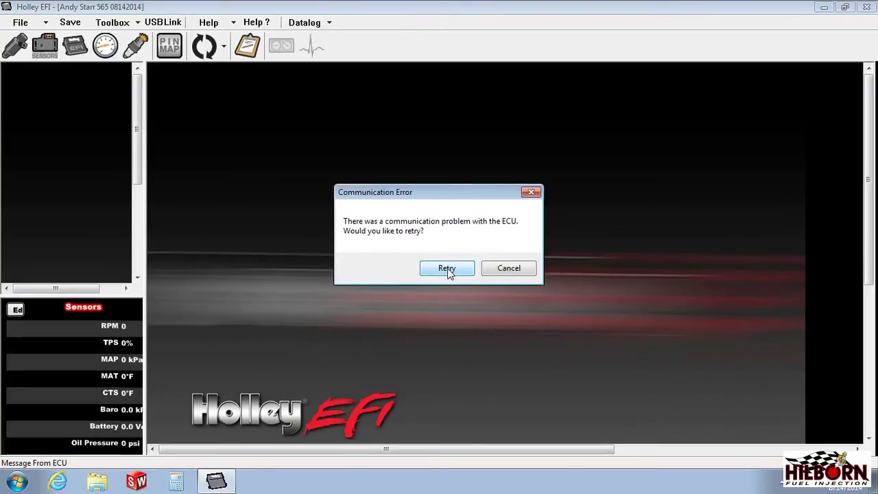
# - Dismiss the communication error and send the configuration to the ECU until all five configs show Synced
pyautogui.click(505, 272)
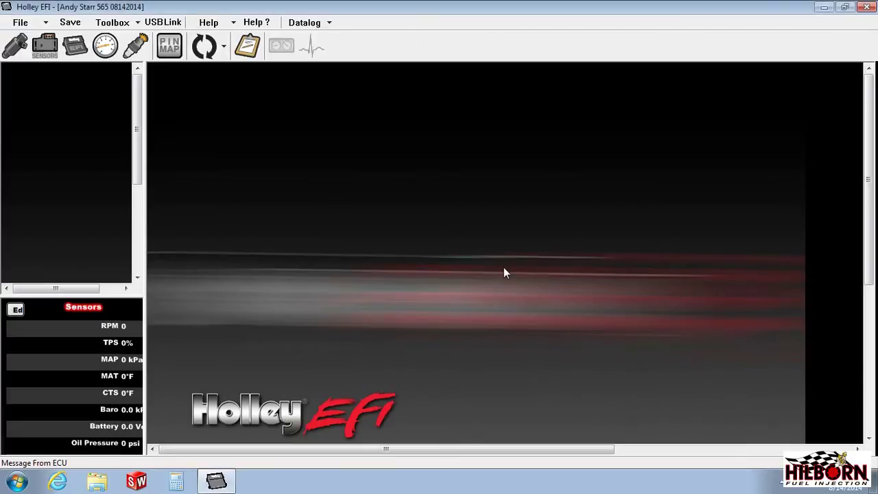
pyautogui.click(168, 23)
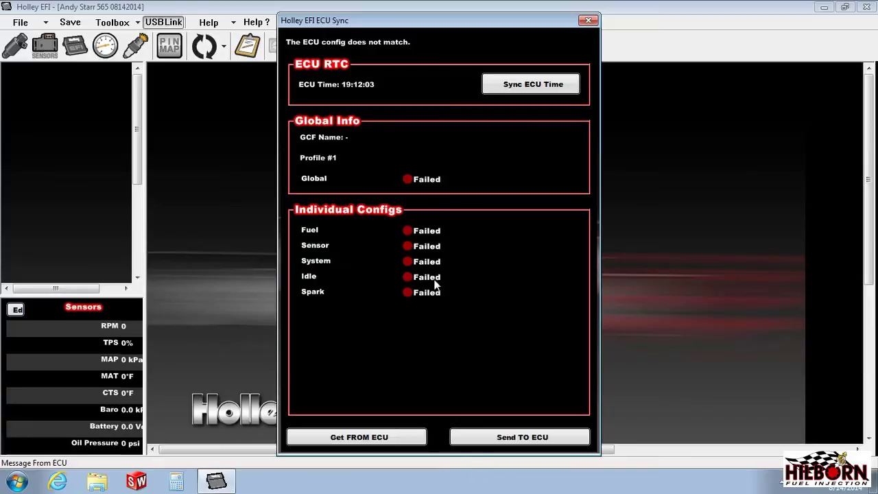
pyautogui.click(523, 437)
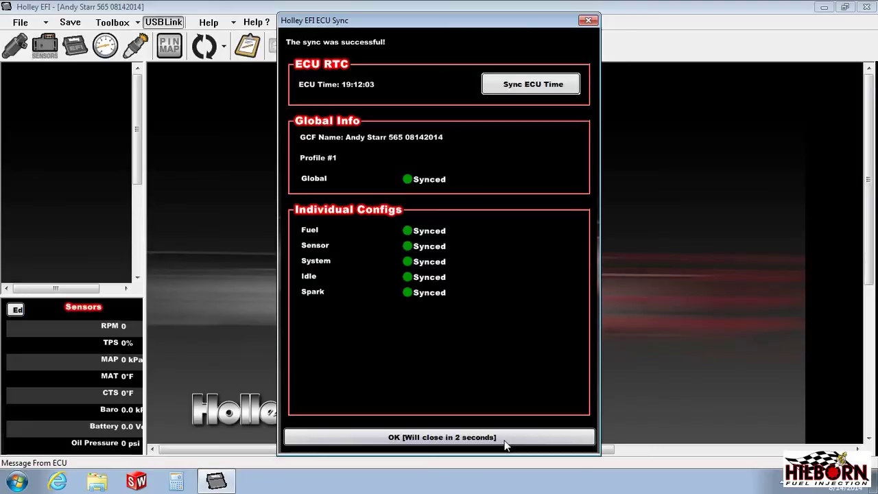
# - Reconnect via USBLink, accept the Passed match check for all configs, and go online
pyautogui.click(505, 439)
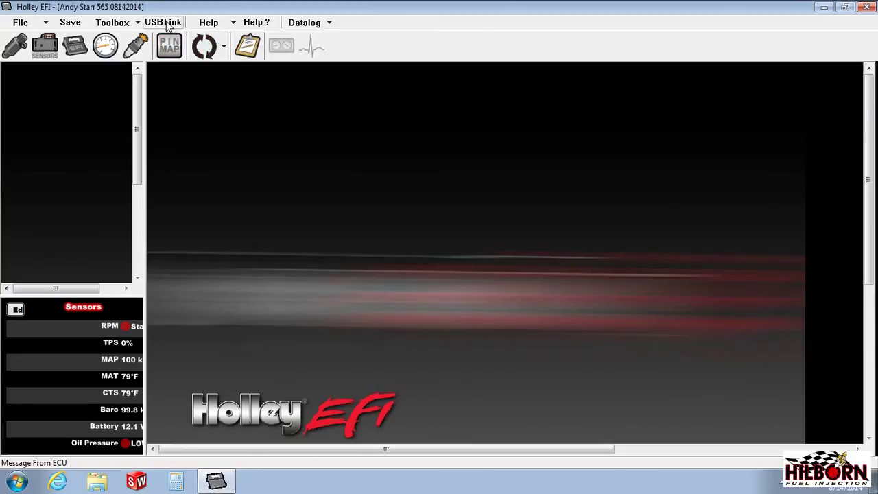
pyautogui.click(167, 24)
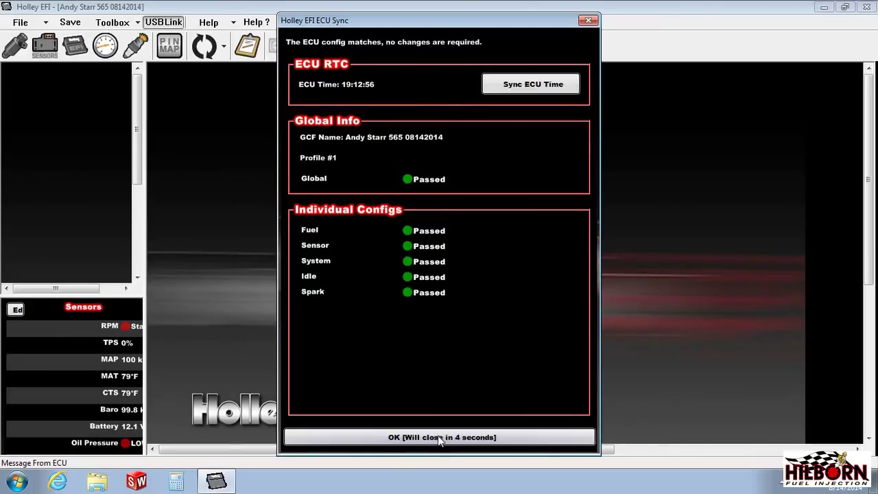
pyautogui.click(439, 437)
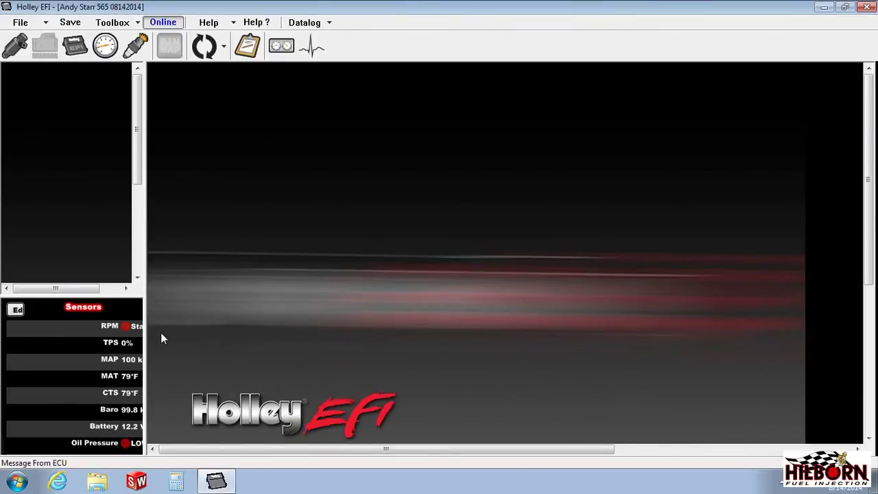
# - Widen the left sensor panel so readings like RPM Stall and MAP 100 kPa display fully
pyautogui.moveTo(143, 328); pyautogui.dragTo(182, 337)
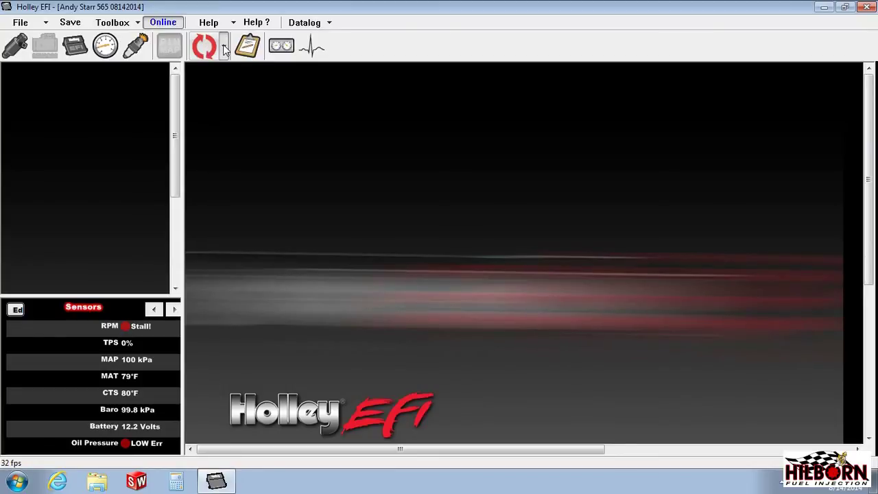
# - Run TPS Autoset with two pedal sweeps until it succeeds and TPS reads 0%
pyautogui.click(224, 48)
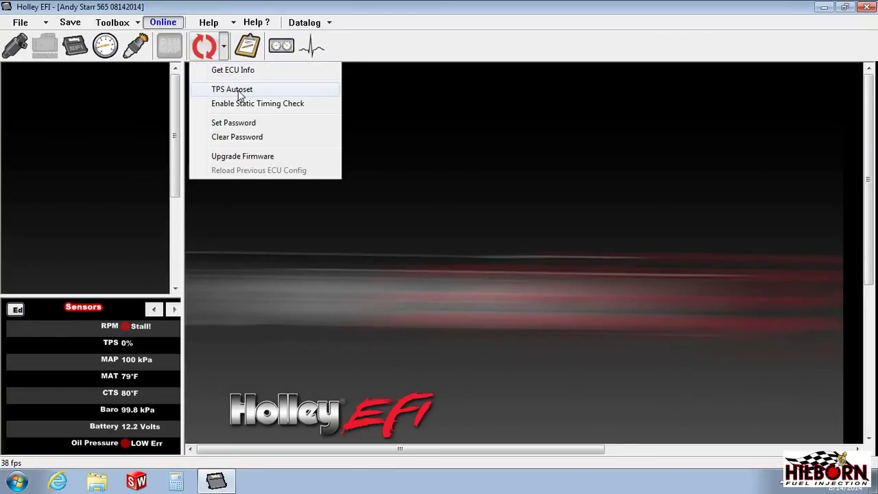
pyautogui.click(239, 93)
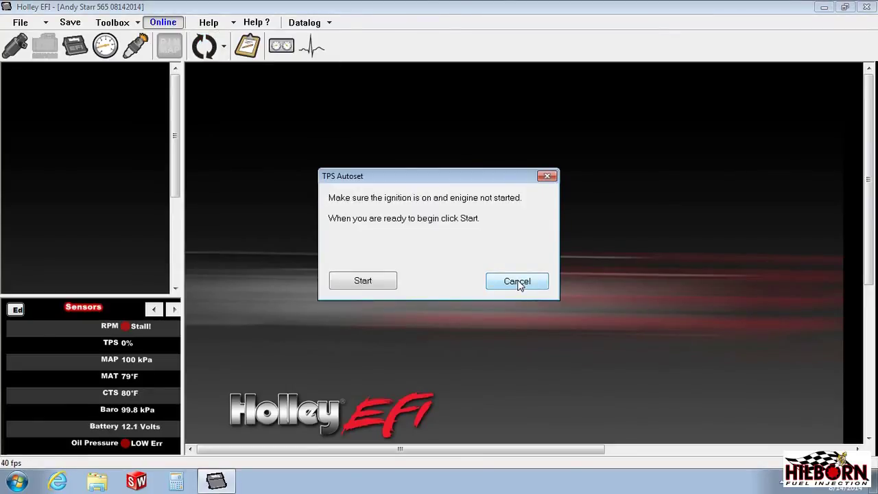
pyautogui.click(374, 292)
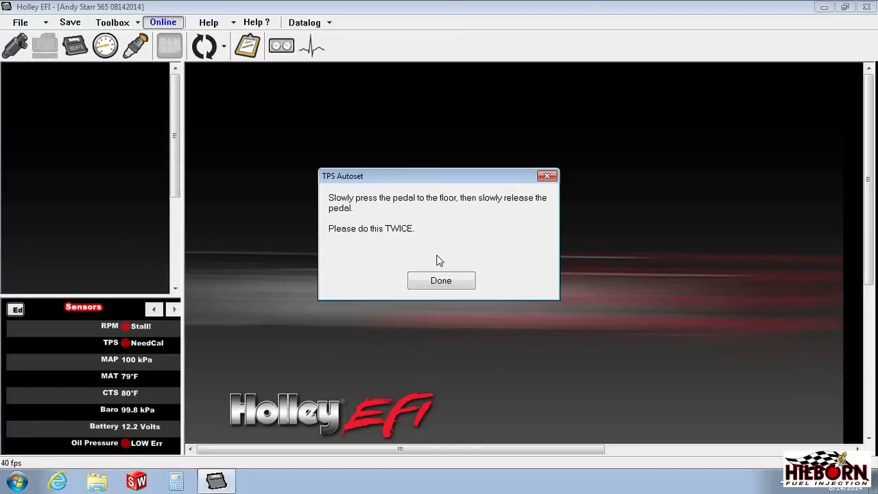
pyautogui.click(458, 287)
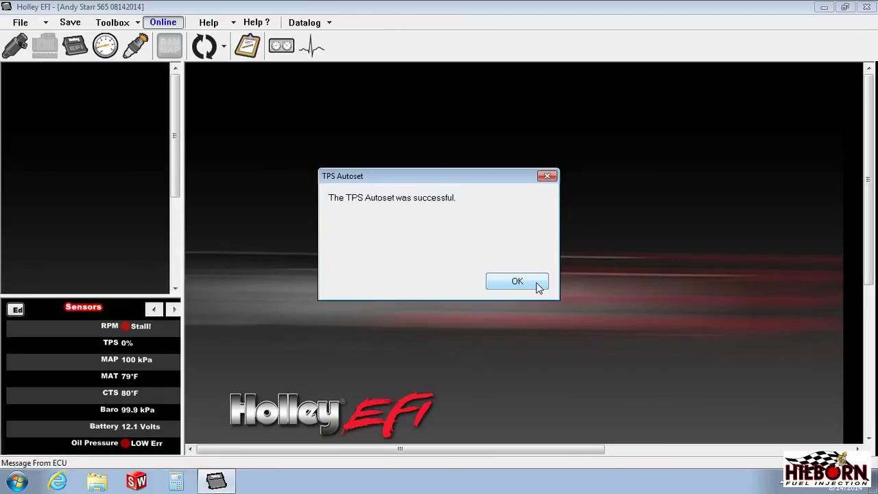
pyautogui.click(517, 282)
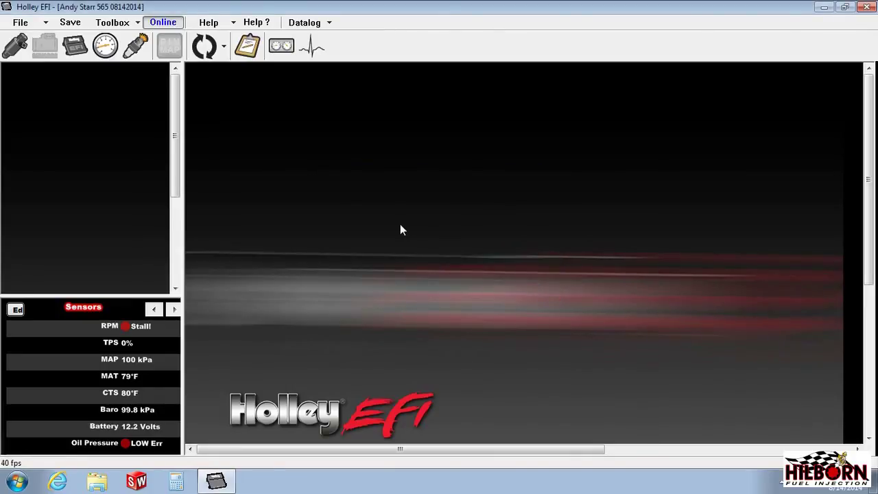